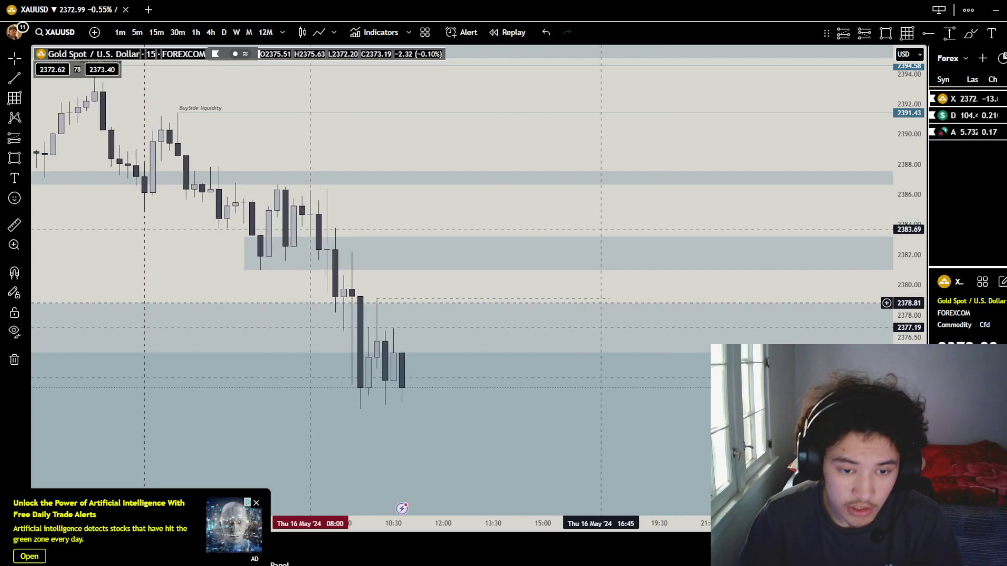
pyautogui.scroll(-5, 660, 284)
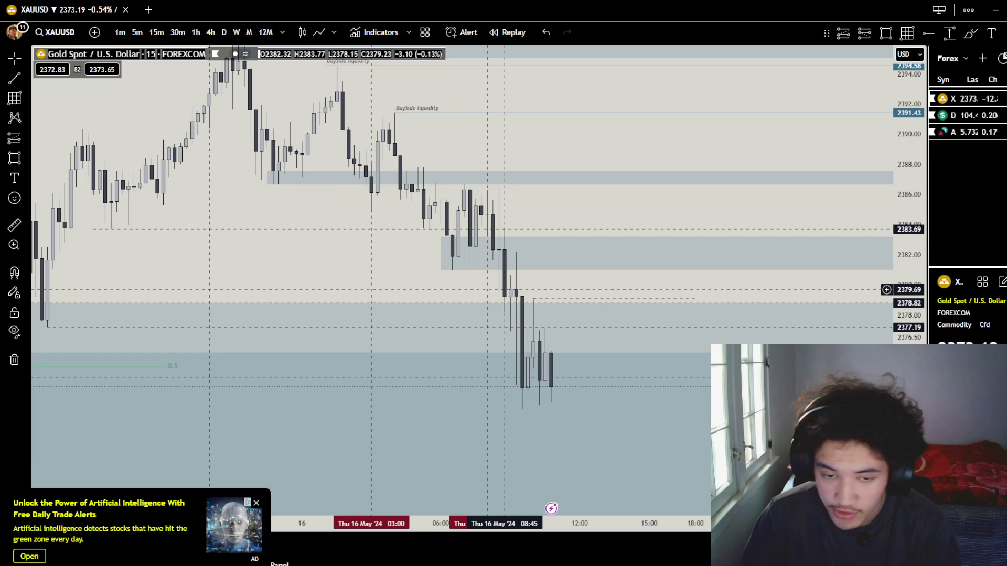
# Pan the gold chart to reveal the upper zone near 2396 and both BuySide liquidity labels
pyautogui.moveTo(488, 259)
pyautogui.mouseDown()
pyautogui.moveTo(498, 252)
pyautogui.moveTo(518, 303)
pyautogui.mouseUp()
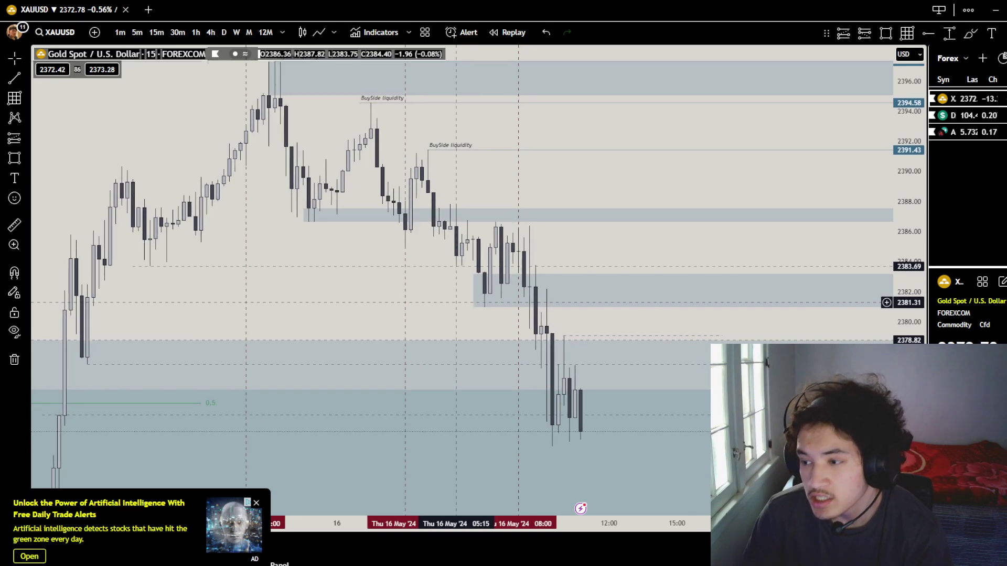
pyautogui.moveTo(517, 302)
pyautogui.mouseDown()
pyautogui.moveTo(526, 313)
pyautogui.moveTo(518, 303)
pyautogui.mouseUp()
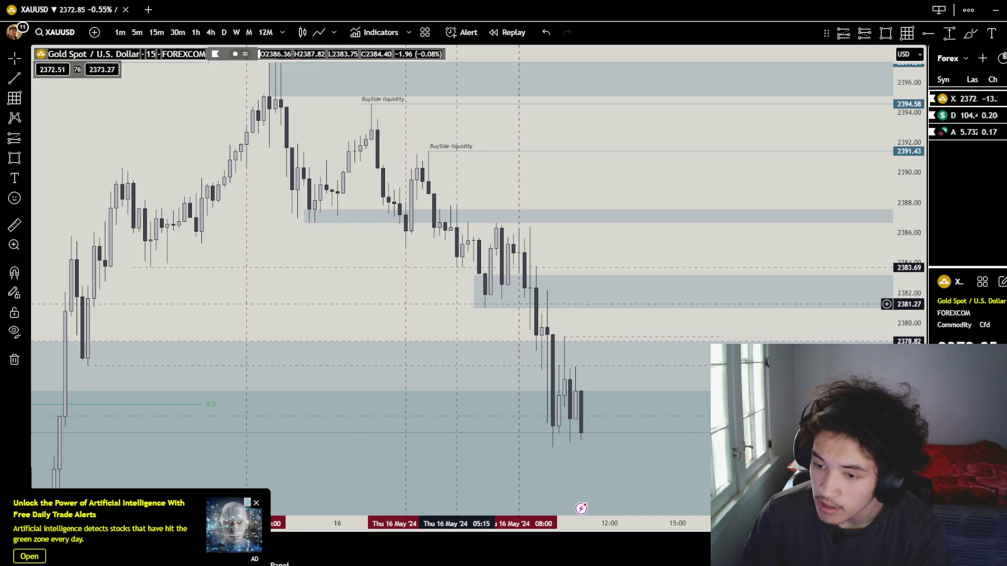